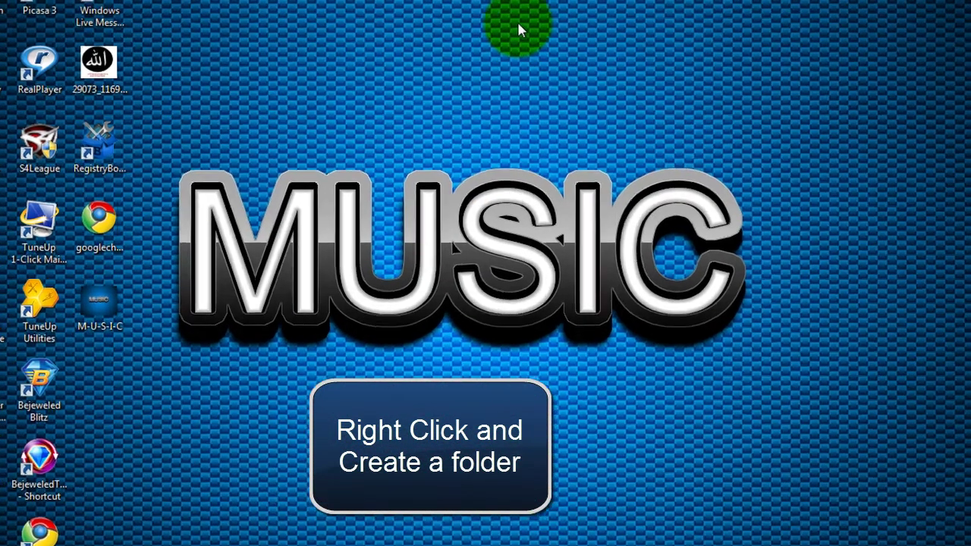
Step: Create a new folder on an empty area of the desktop
right_click(534, 26)
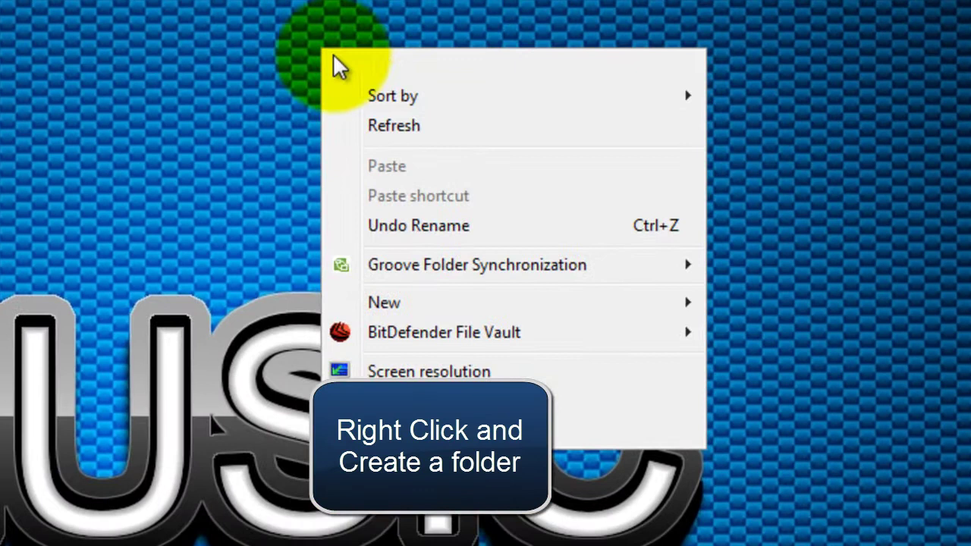
mouse_move(420, 304)
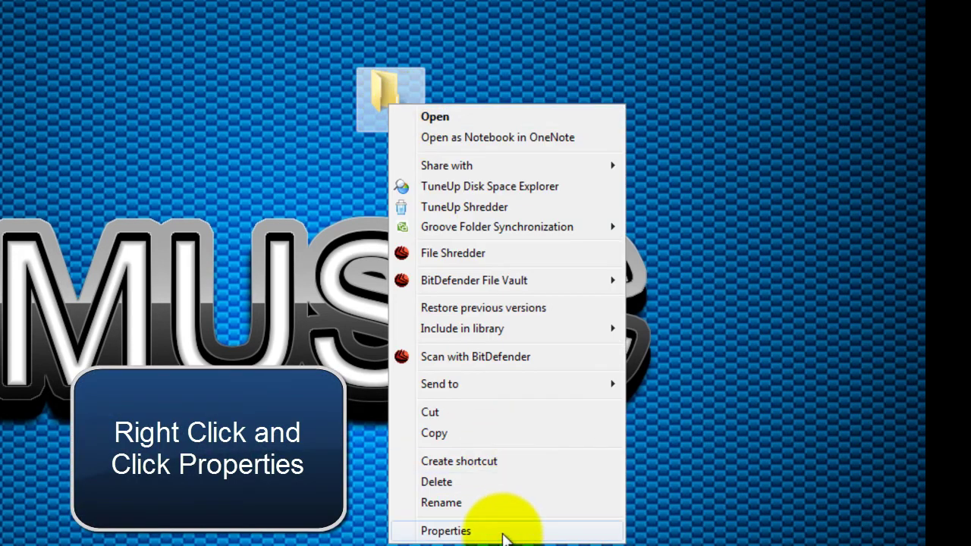
Step: Change the nameless desktop folder's icon to a blank one from SHELL32.dll and apply the change
click(503, 532)
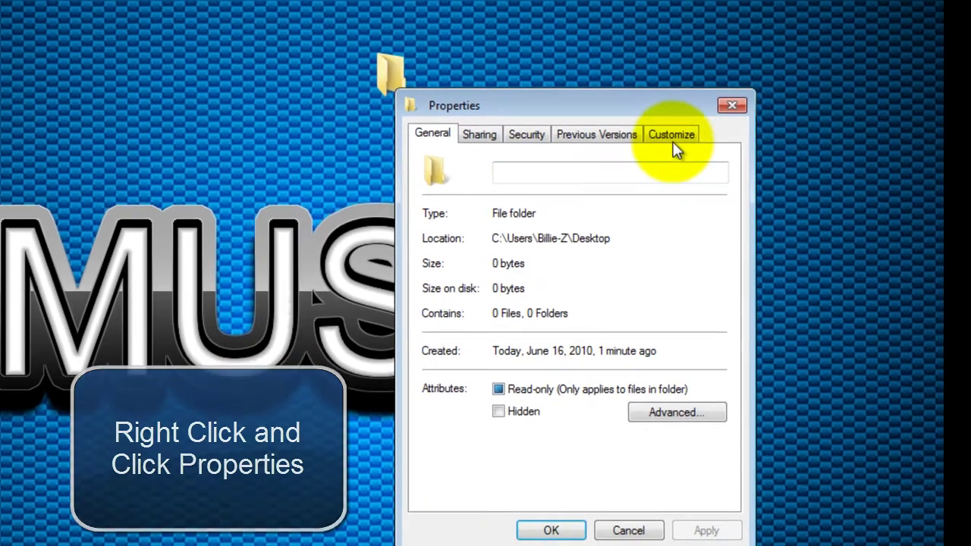
click(660, 149)
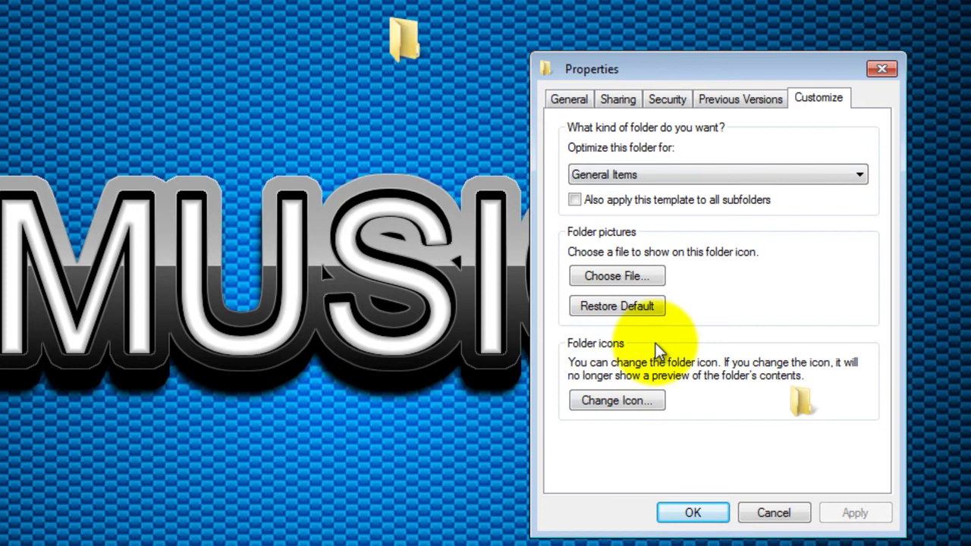
click(615, 401)
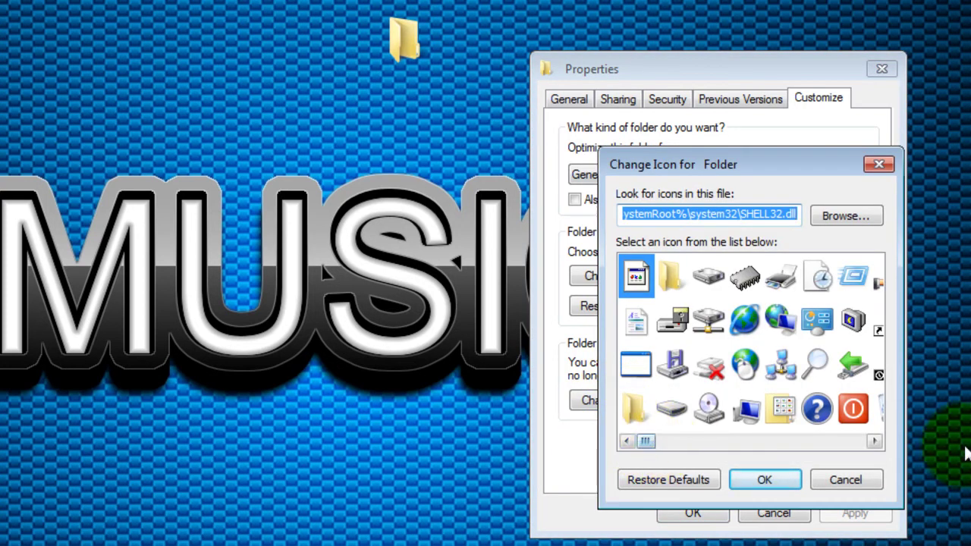
click(874, 442)
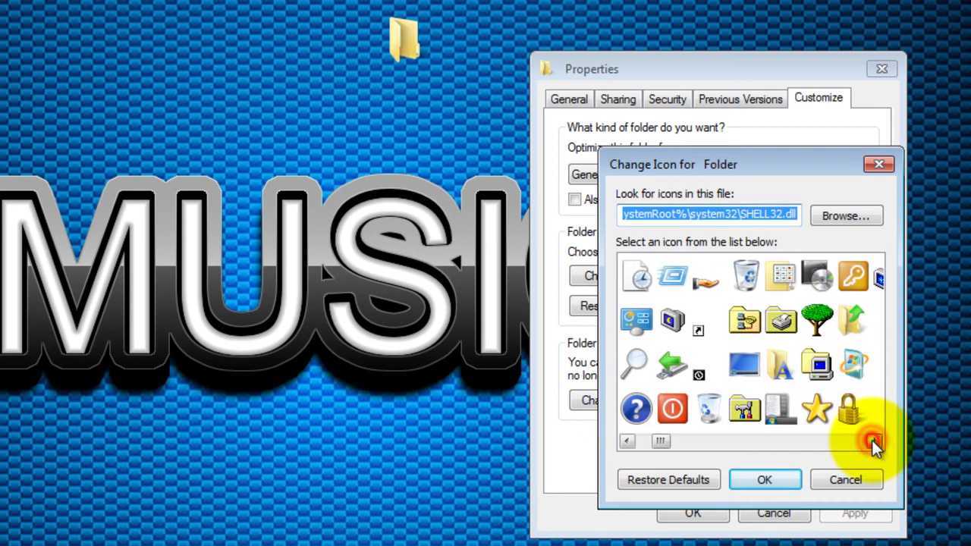
drag(872, 446, 872, 443)
click(781, 410)
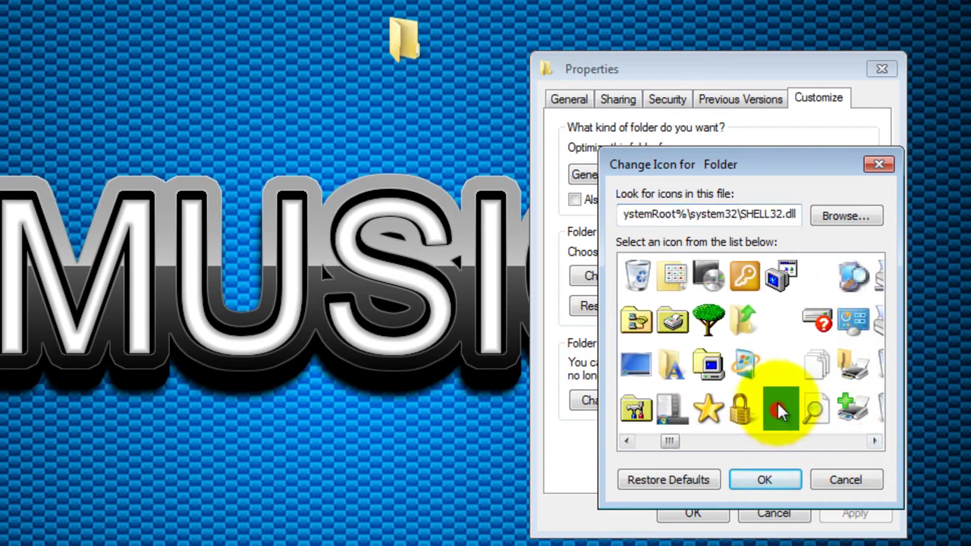
click(774, 364)
click(754, 320)
click(771, 327)
click(772, 366)
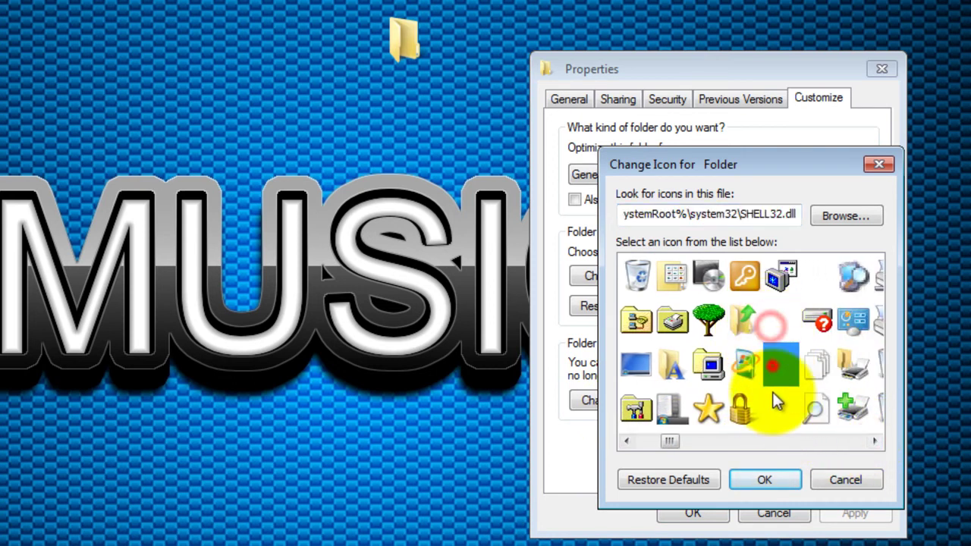
click(780, 408)
click(822, 280)
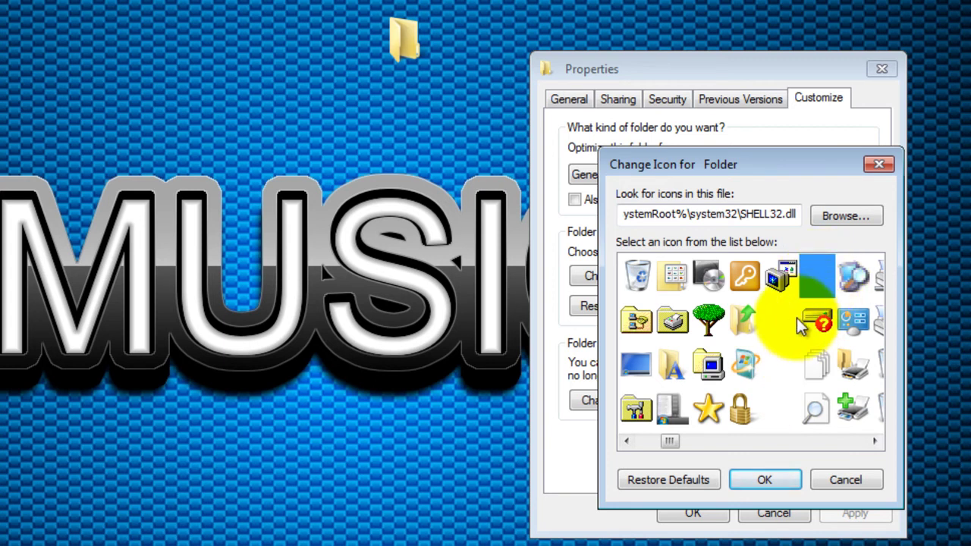
click(775, 323)
click(776, 360)
click(777, 408)
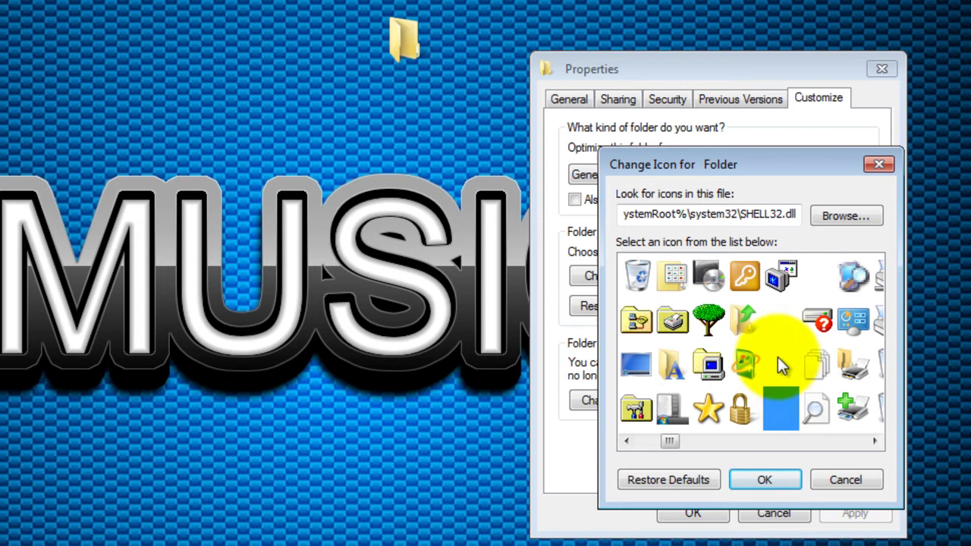
click(781, 364)
click(782, 483)
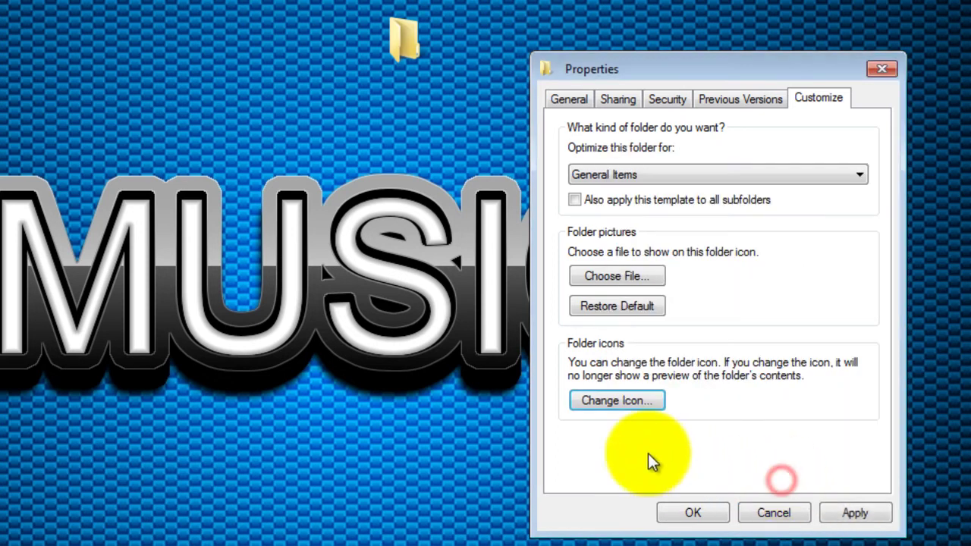
click(857, 514)
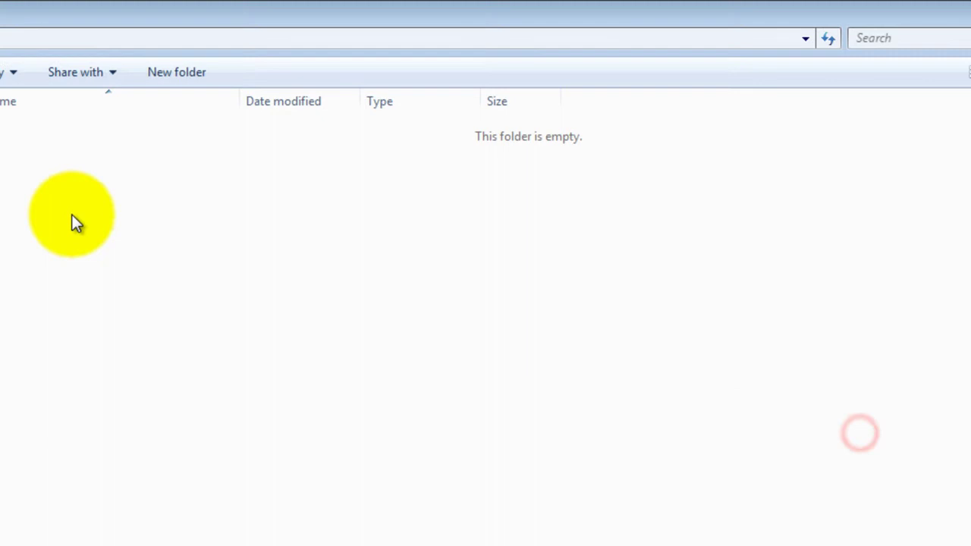
Step: Close the invisible folder's window and permanently delete that folder from the desktop
click(310, 258)
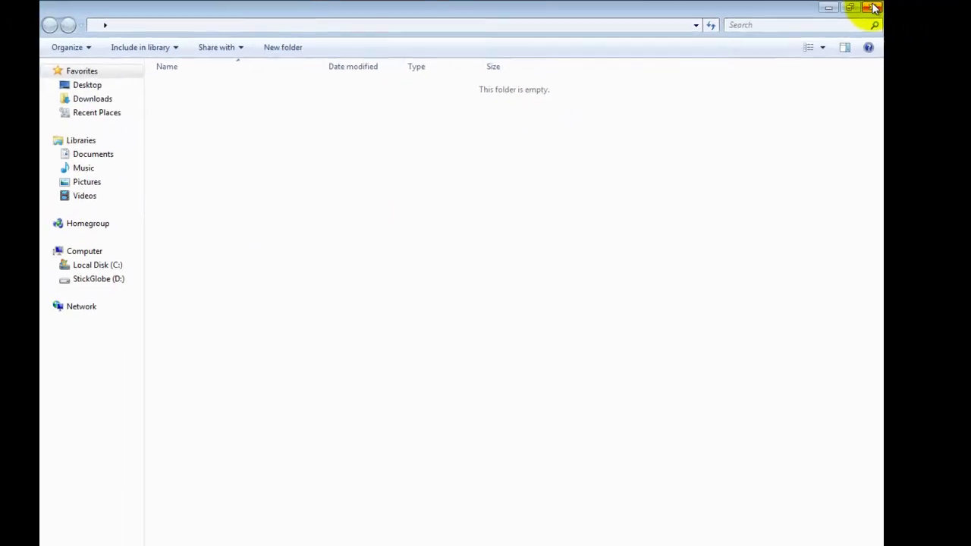
click(874, 7)
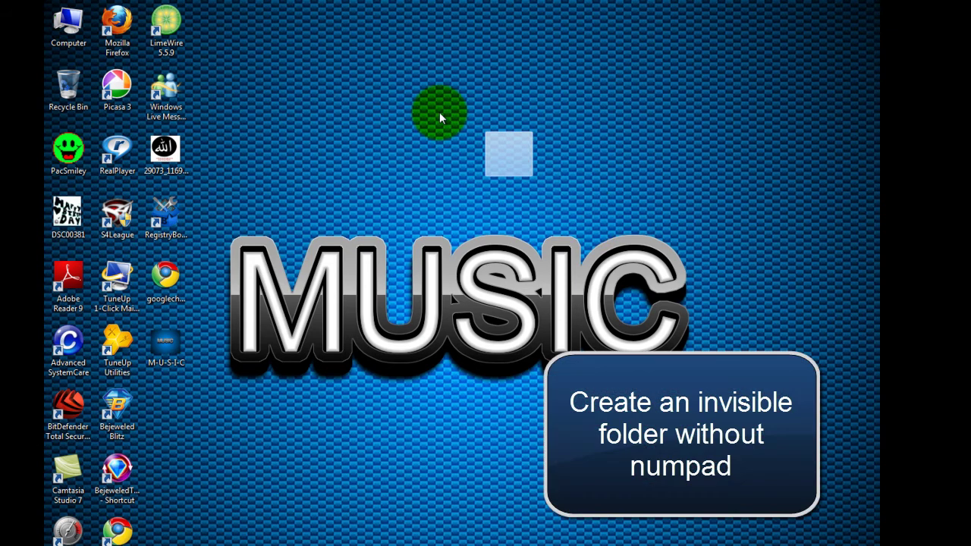
key(shift+Delete)
key(Return)
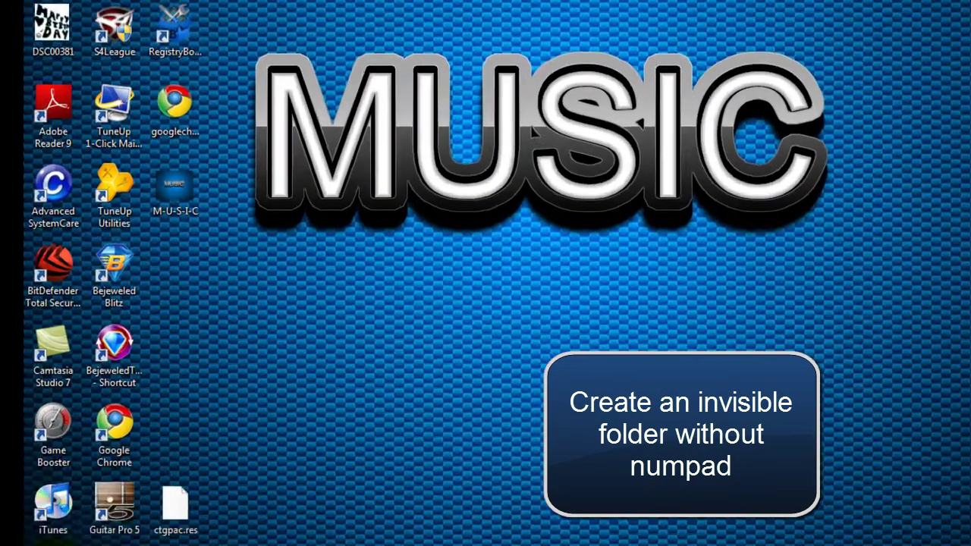
Step: Search the installed programs for "character" and launch Character Map
click(36, 526)
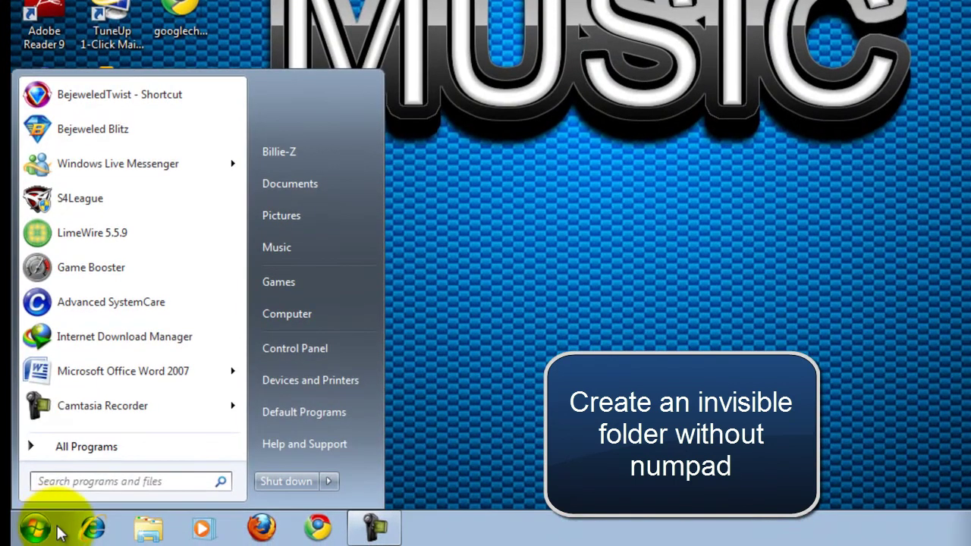
click(176, 477)
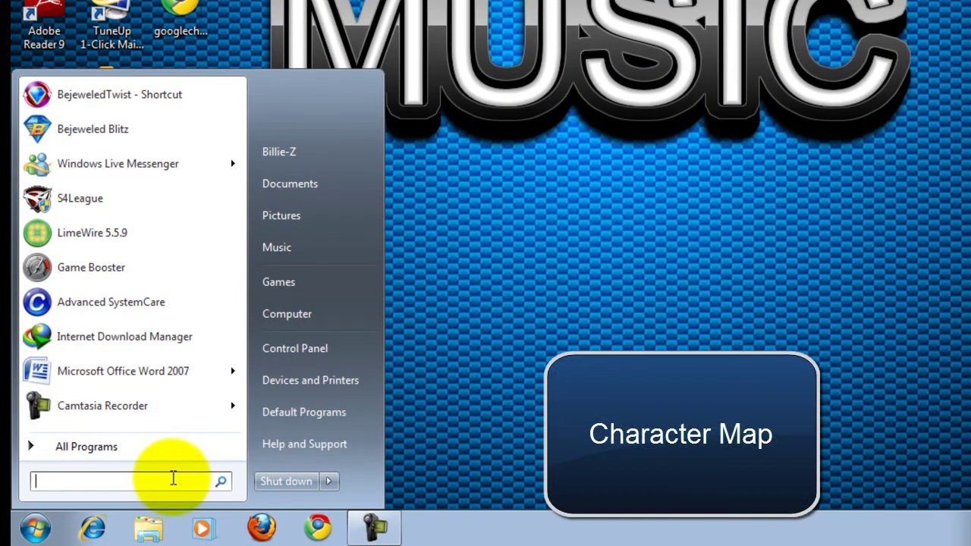
text(character)
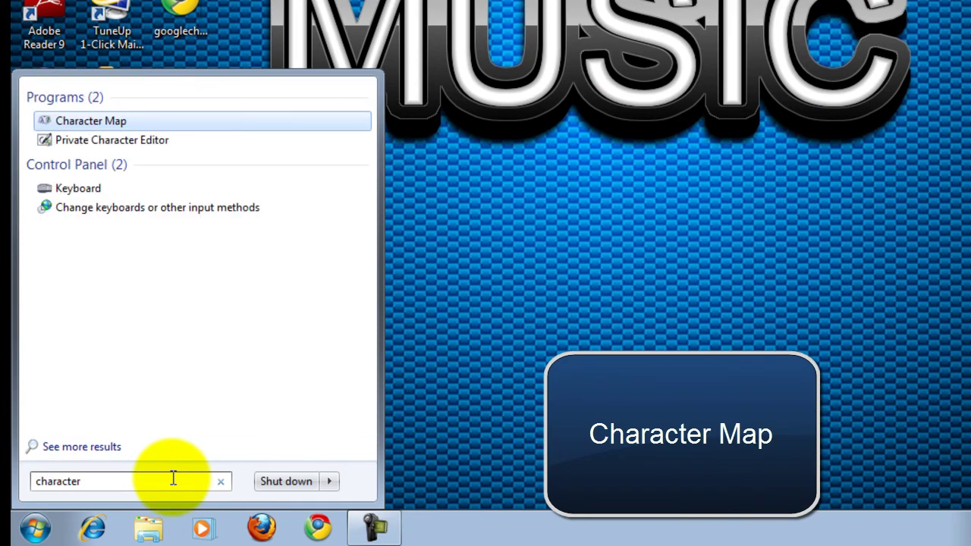
click(125, 121)
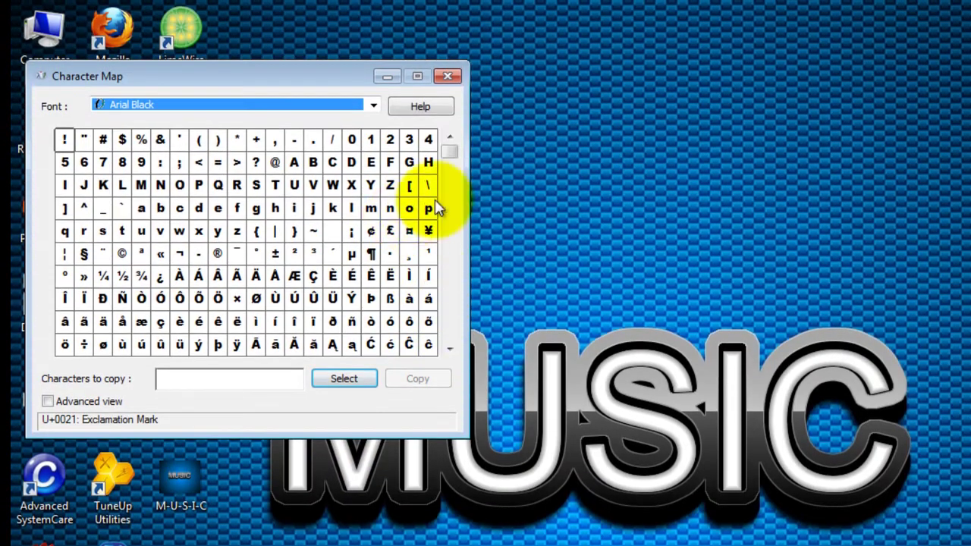
Step: Copy the blank No-Break Space character (U+00A0) of the Arial Black font to the clipboard
mouse_move(451, 161)
mouse_down()
mouse_move(449, 248)
mouse_move(453, 161)
mouse_up()
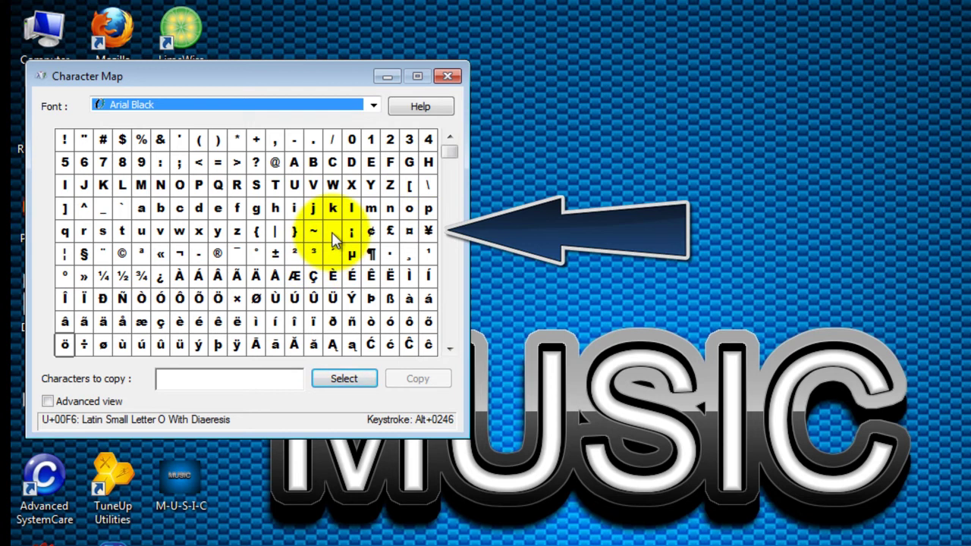
click(327, 228)
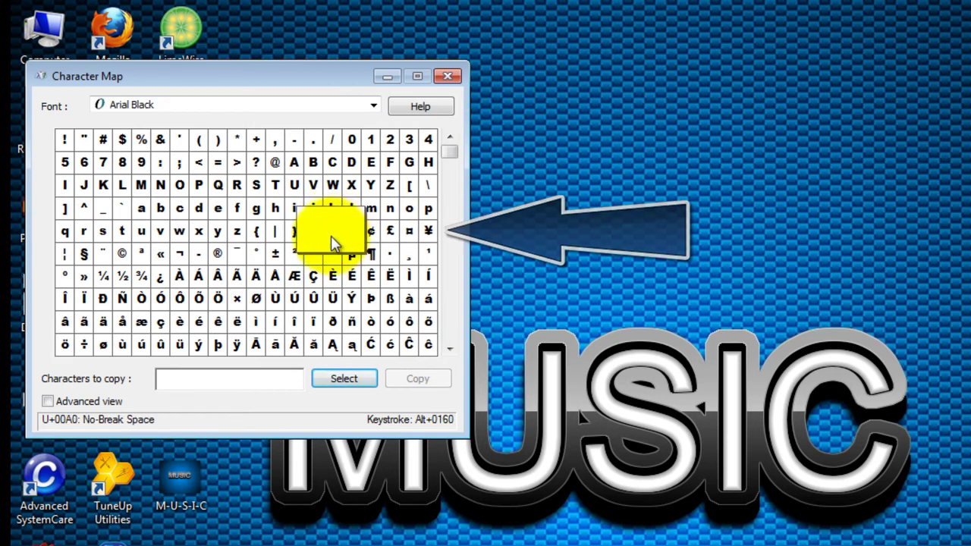
double_click(330, 230)
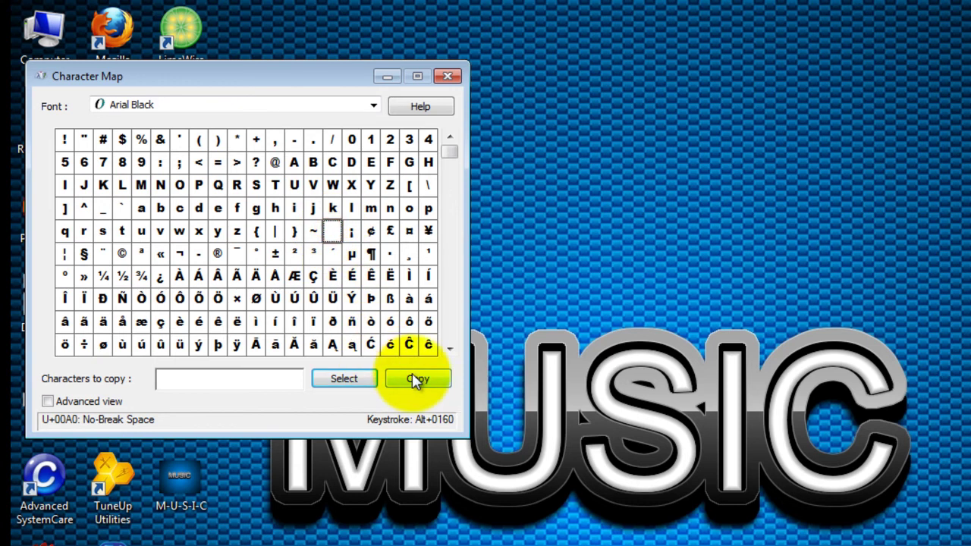
click(427, 385)
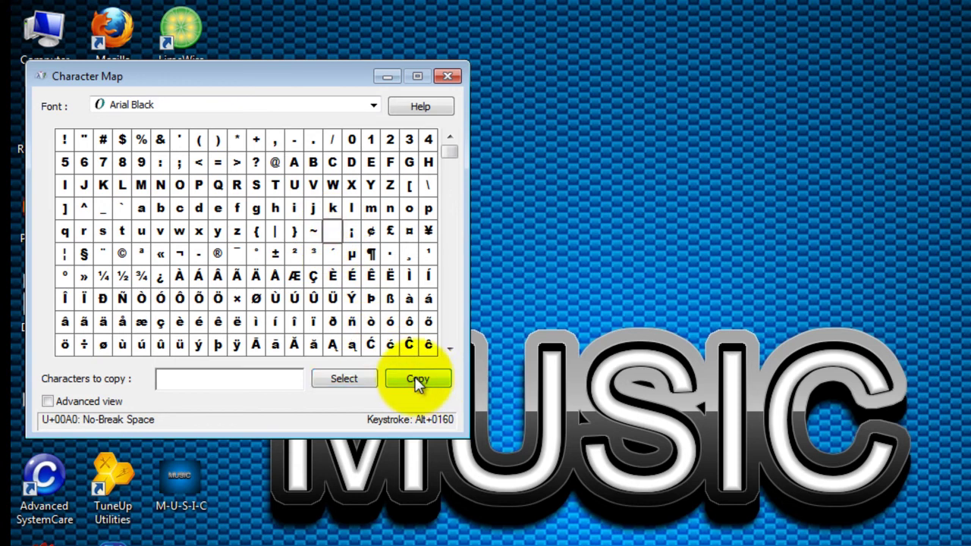
Step: Create another folder on the desktop and replace its name with the copied No-Break Space character
right_click(765, 119)
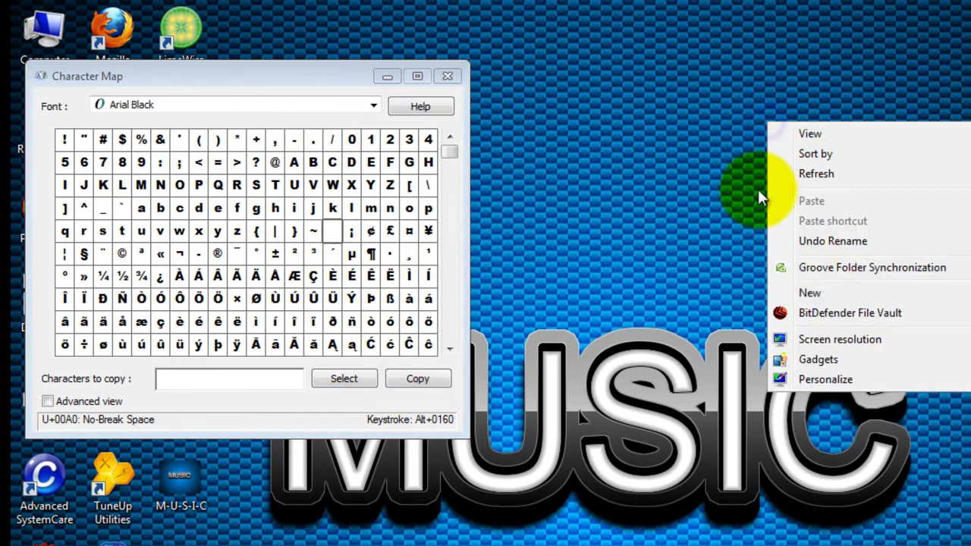
mouse_move(835, 289)
click(738, 293)
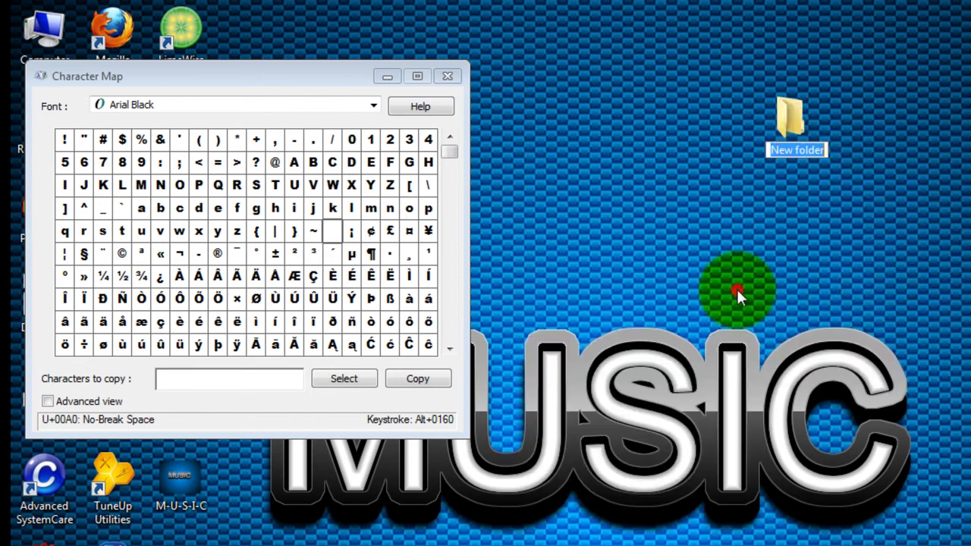
right_click(797, 148)
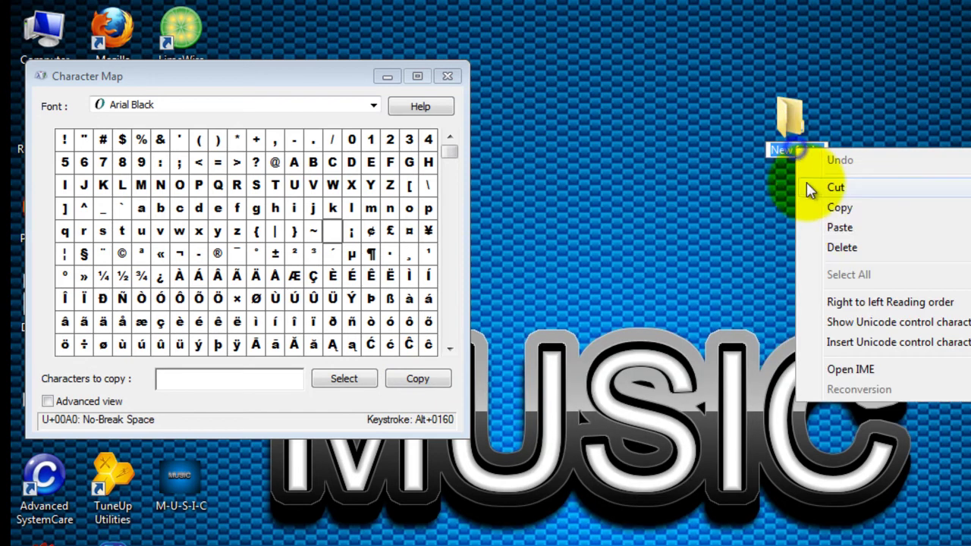
click(841, 229)
drag(895, 188, 928, 157)
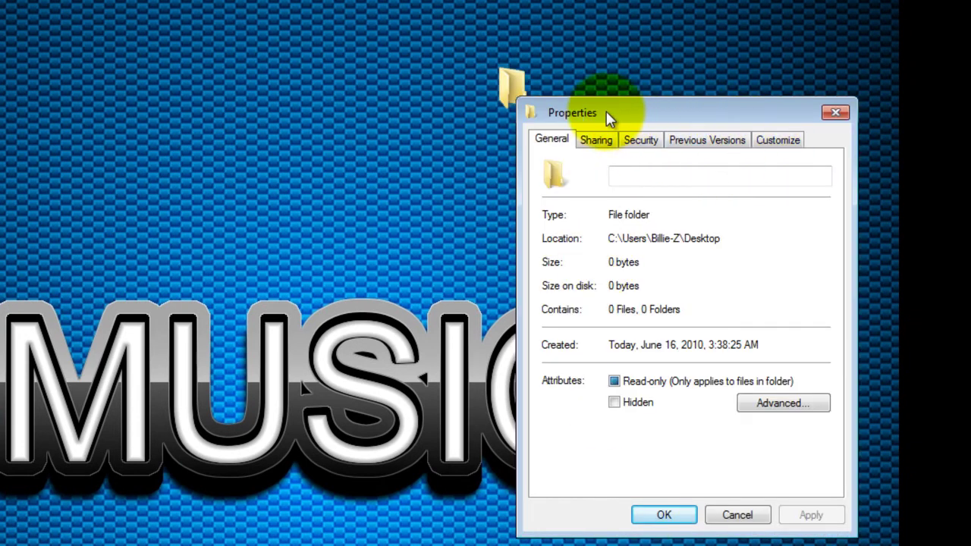
Step: Give the folder named with the pasted blank character an empty SHELL32.dll icon, apply it and close its properties
click(788, 148)
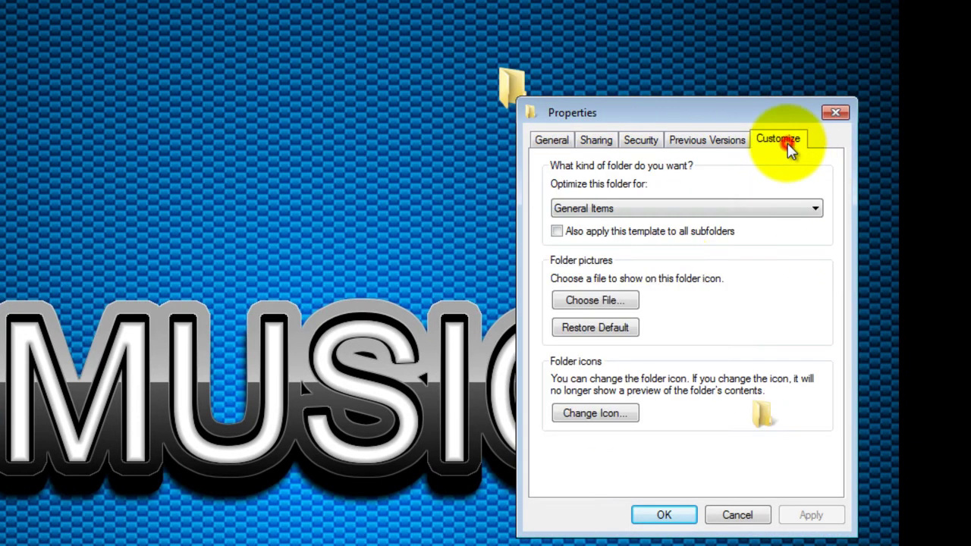
click(586, 412)
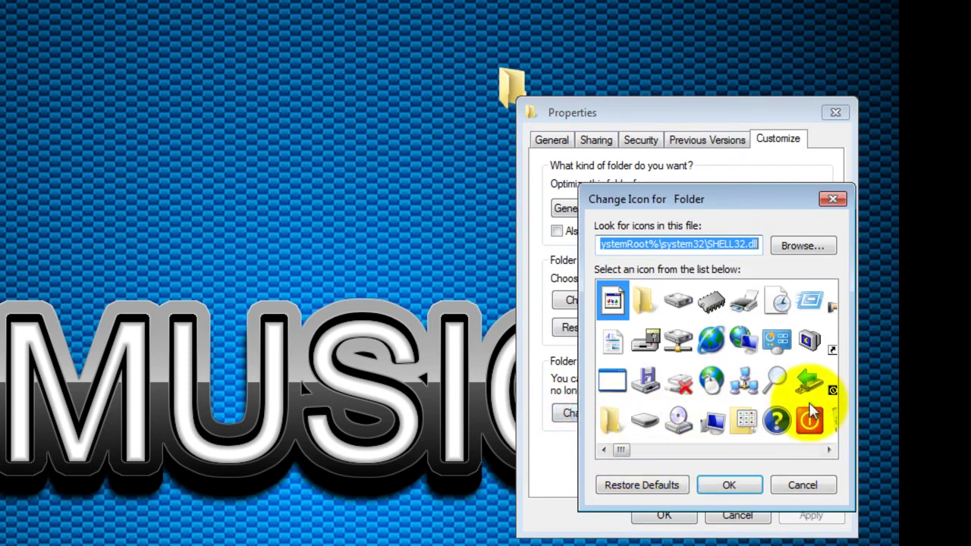
click(834, 450)
click(834, 450)
click(834, 449)
click(834, 449)
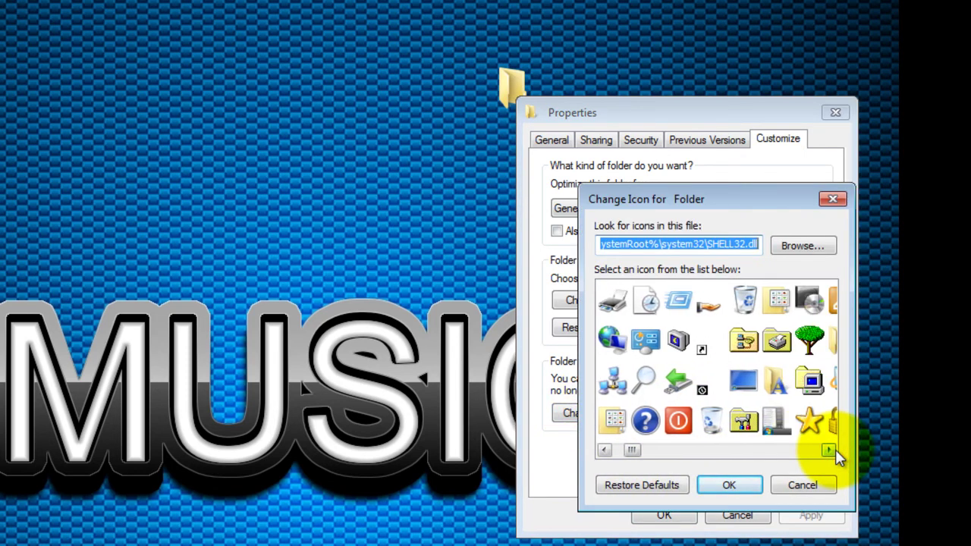
click(834, 450)
click(834, 450)
click(834, 450)
click(834, 450)
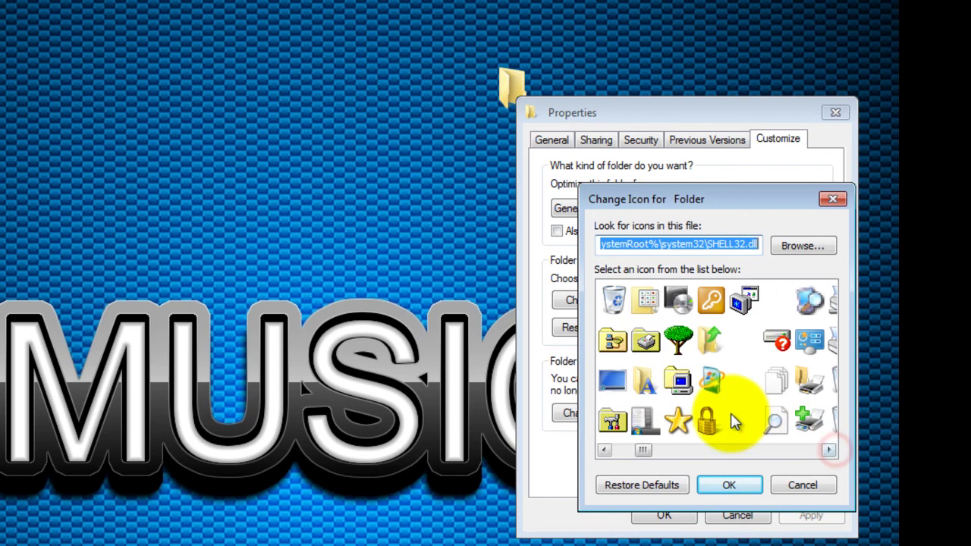
click(744, 383)
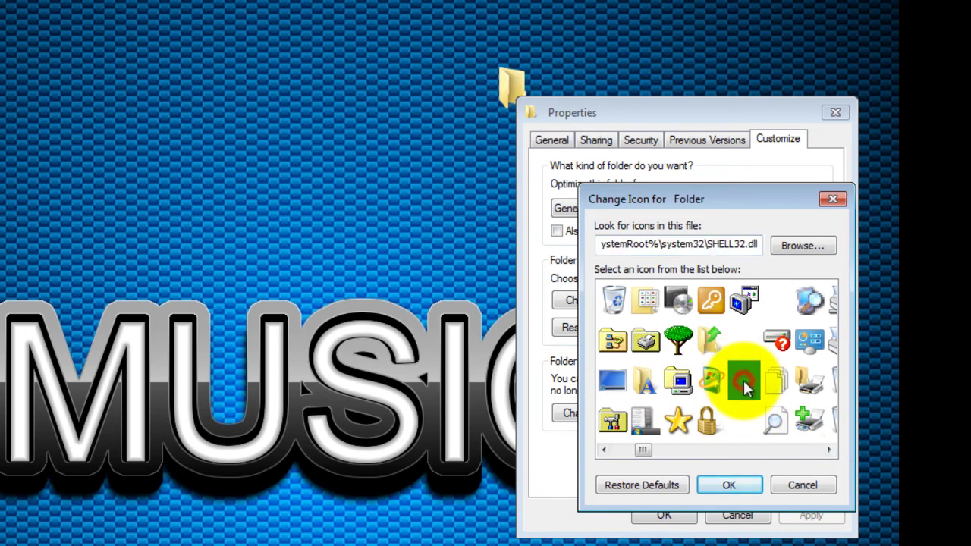
click(739, 482)
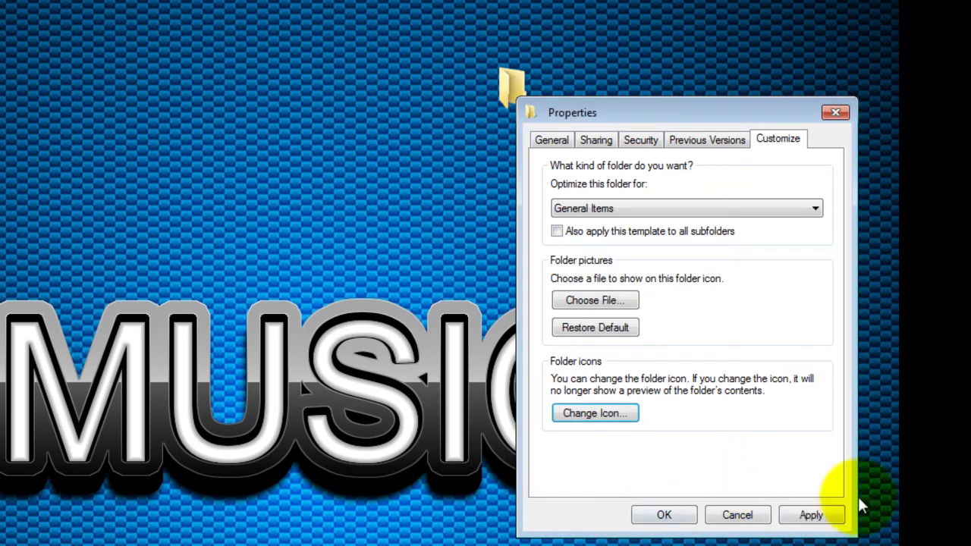
click(825, 516)
click(665, 518)
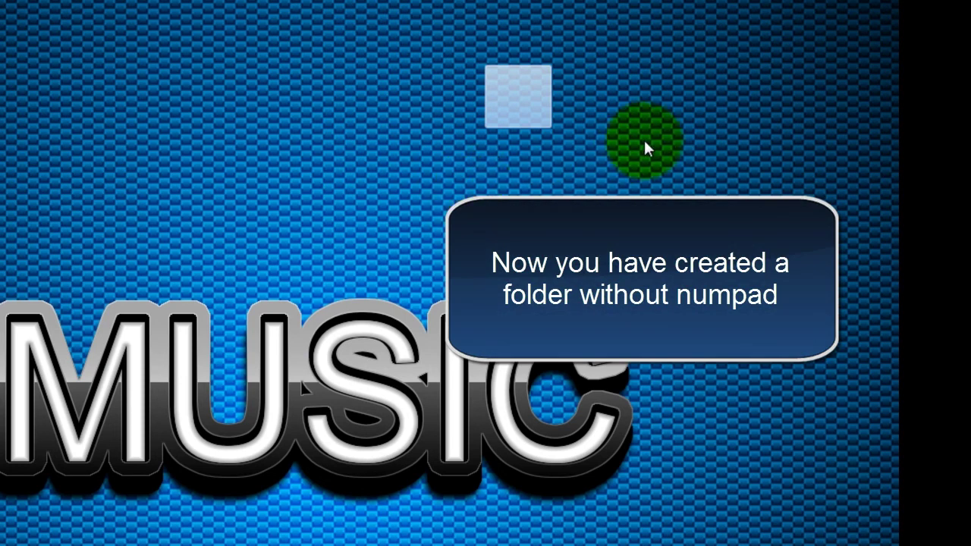
drag(731, 185, 731, 7)
drag(896, 351, 345, 72)
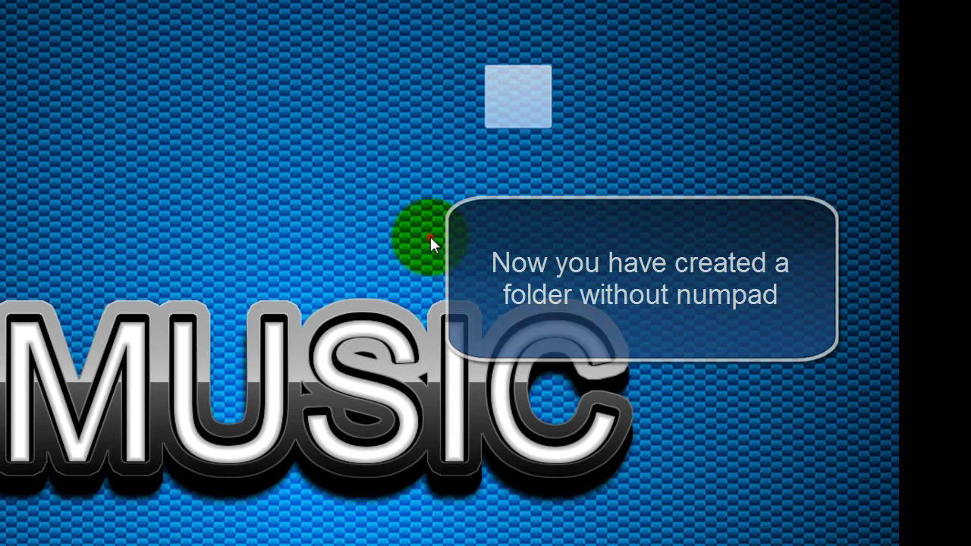